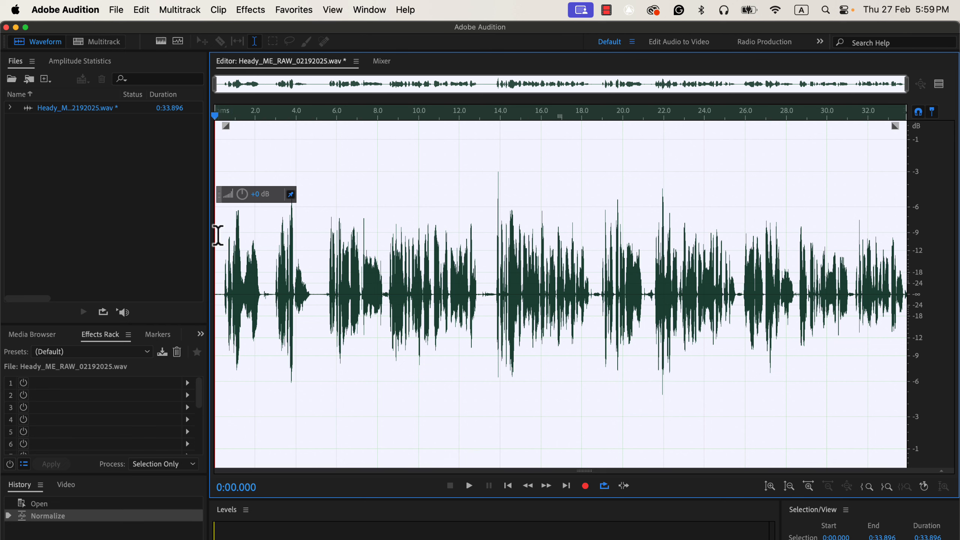
- Play the voice recording from its beginning to hear it before effects processing, stopping after about 8 seconds
left_click(218, 235)
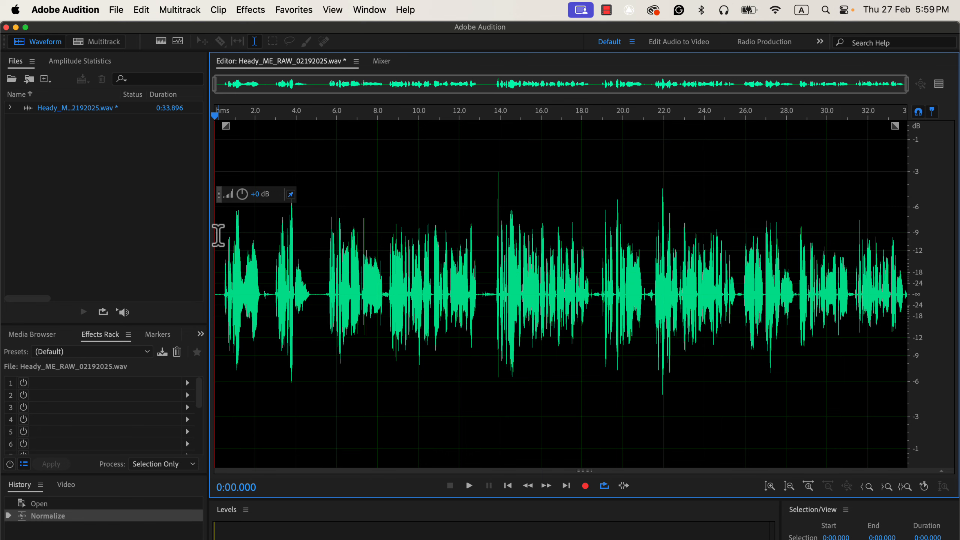
key("space")
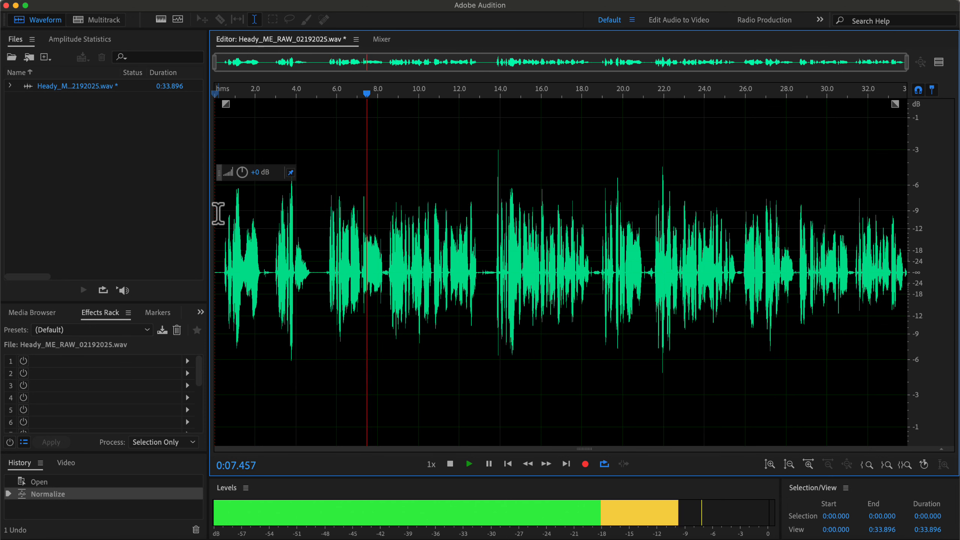
key("space")
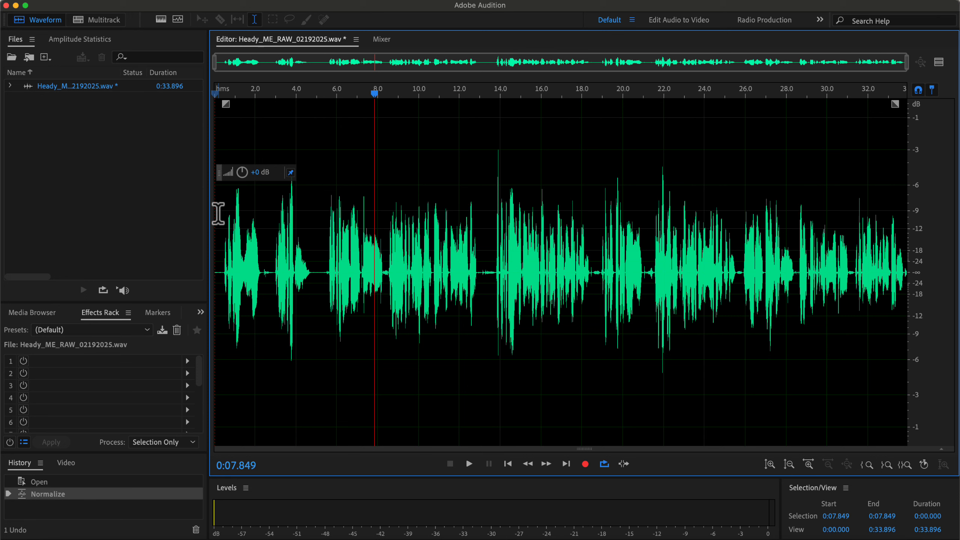
- Load the Duane Scheps Demo rack preset and apply its effects to the recording
left_click(138, 331)
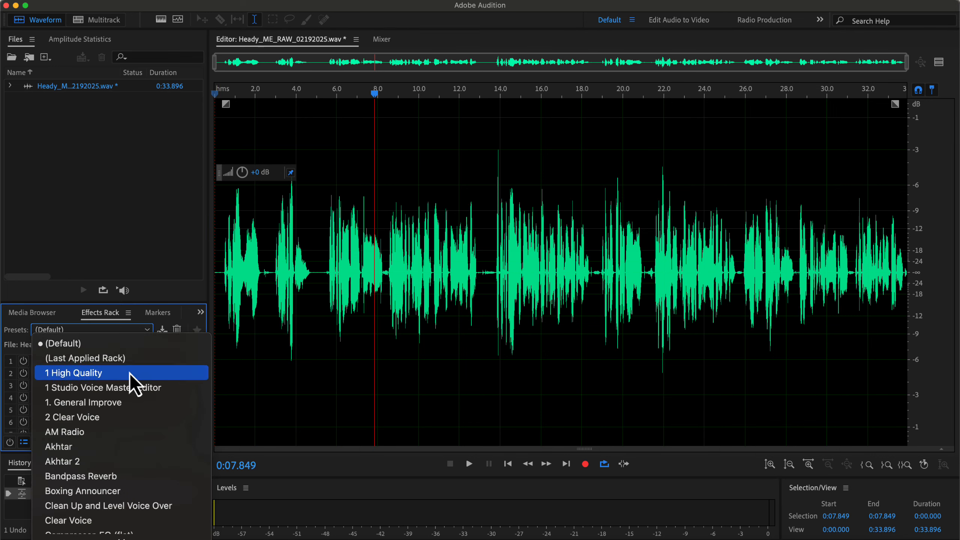
scroll(132, 392, "down", 10)
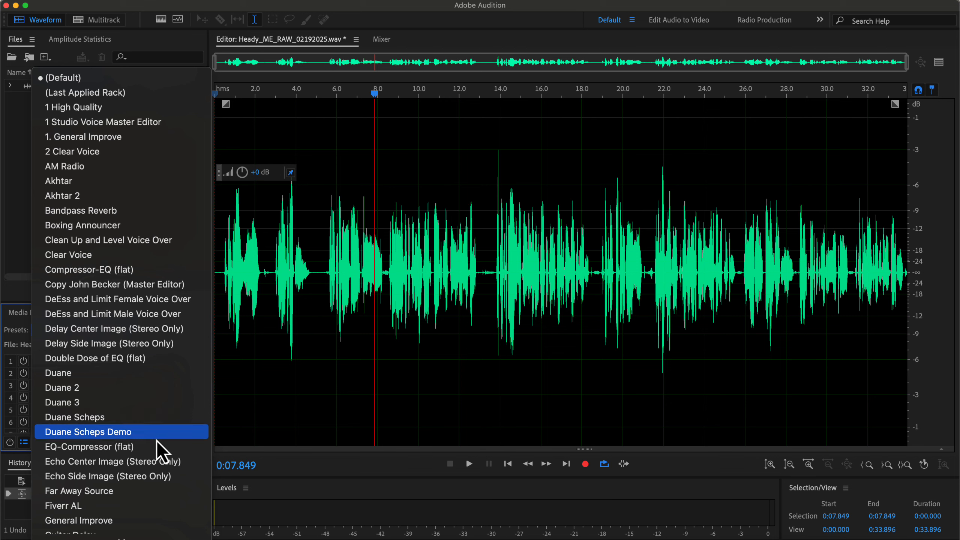
key("Escape")
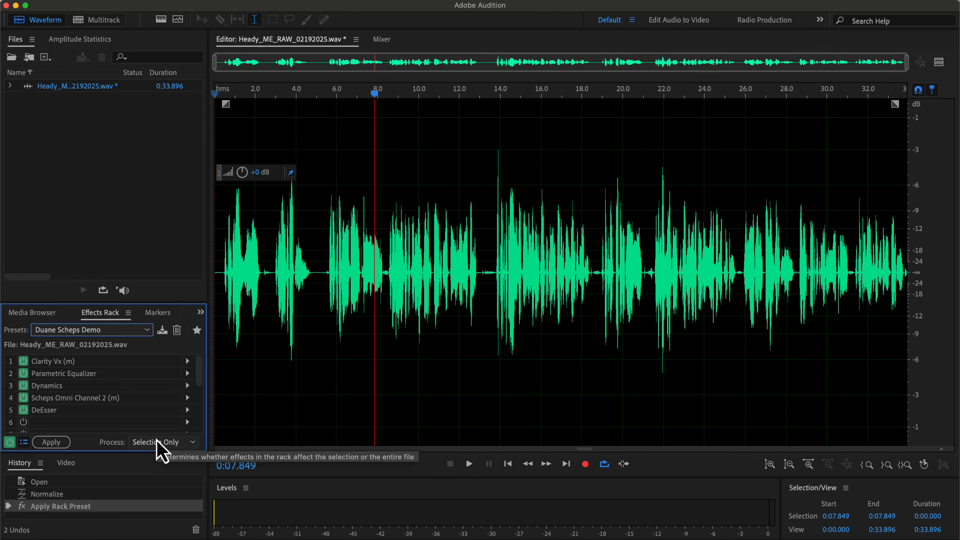
left_click(63, 441)
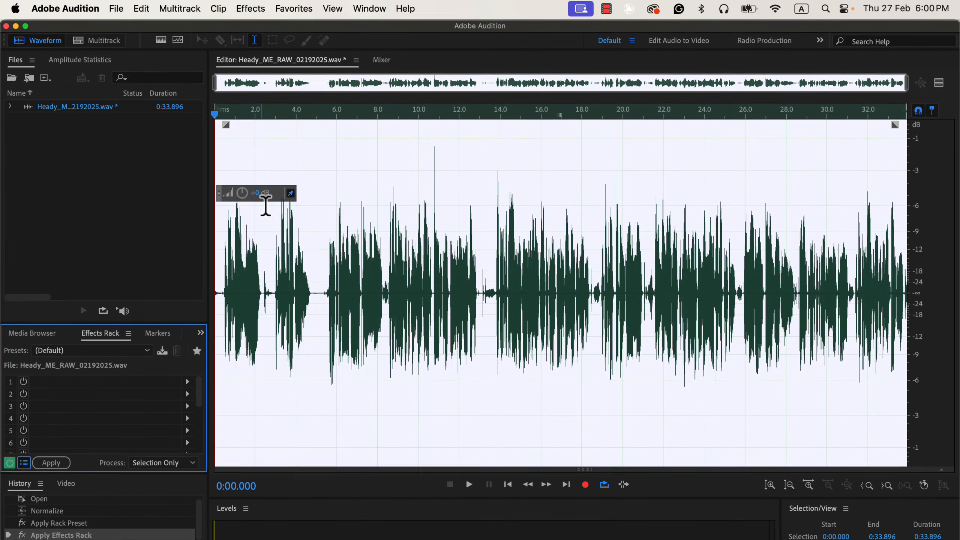
- Normalize the effects-processed recording to -3 dB and clear the waveform selection
left_click(296, 9)
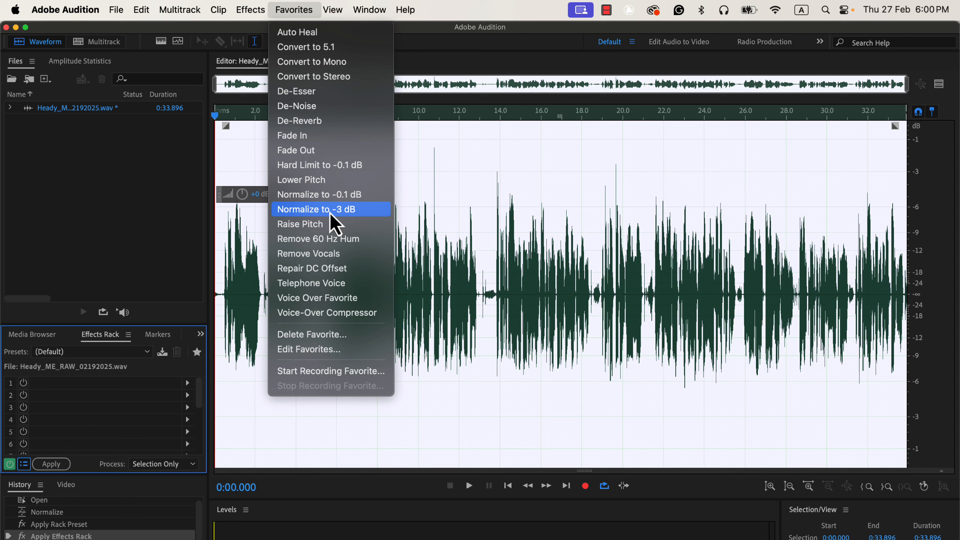
left_click(372, 216)
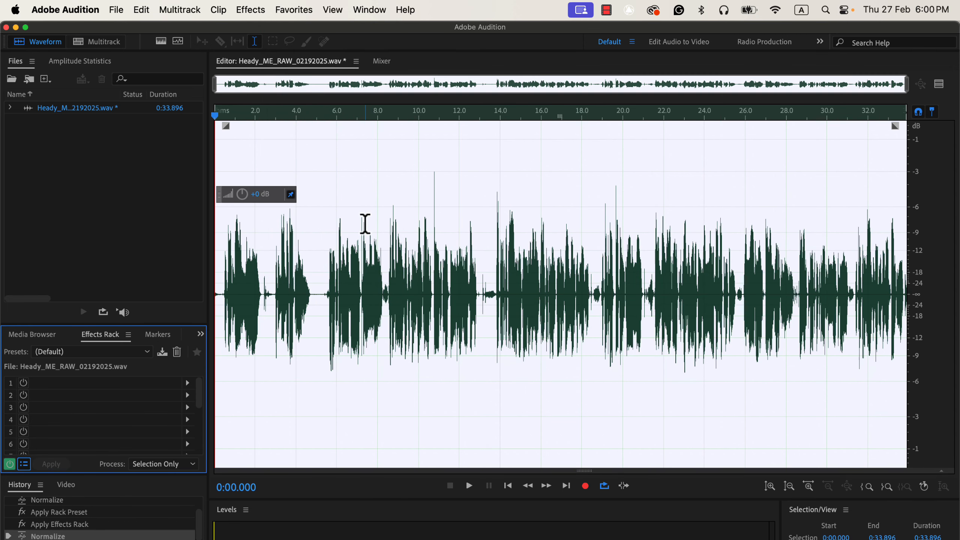
left_click(336, 221)
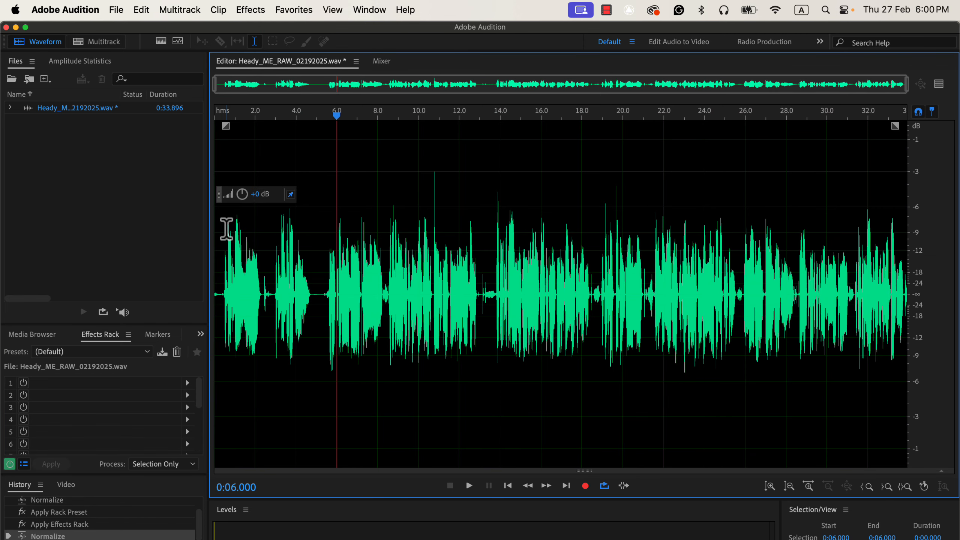
- Play the processed recording from its beginning, stopping just before the 14-second mark
left_click(222, 226)
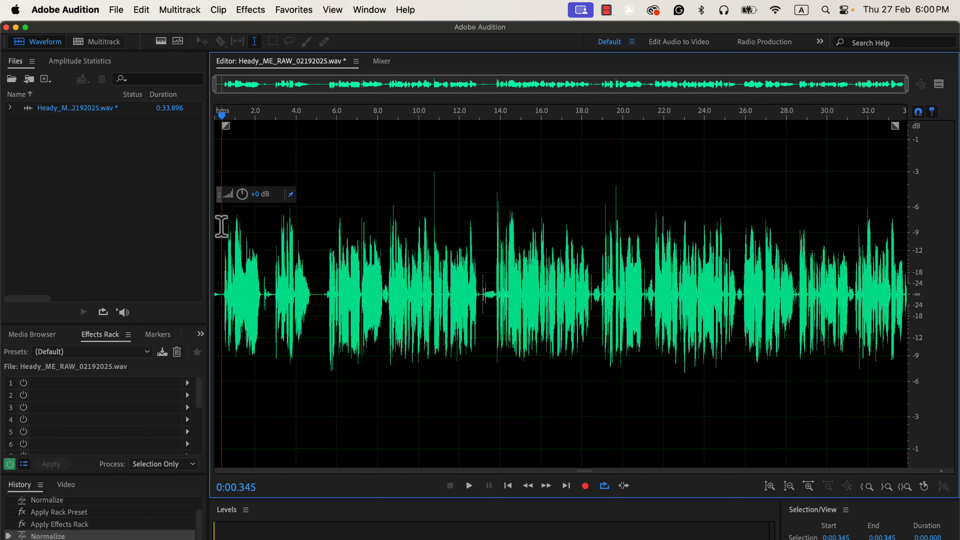
left_click(215, 227)
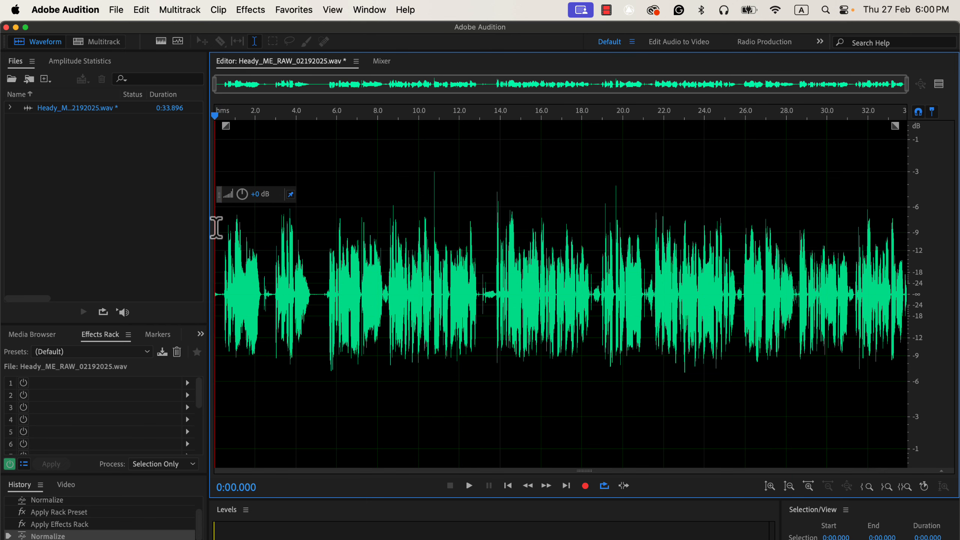
key("space")
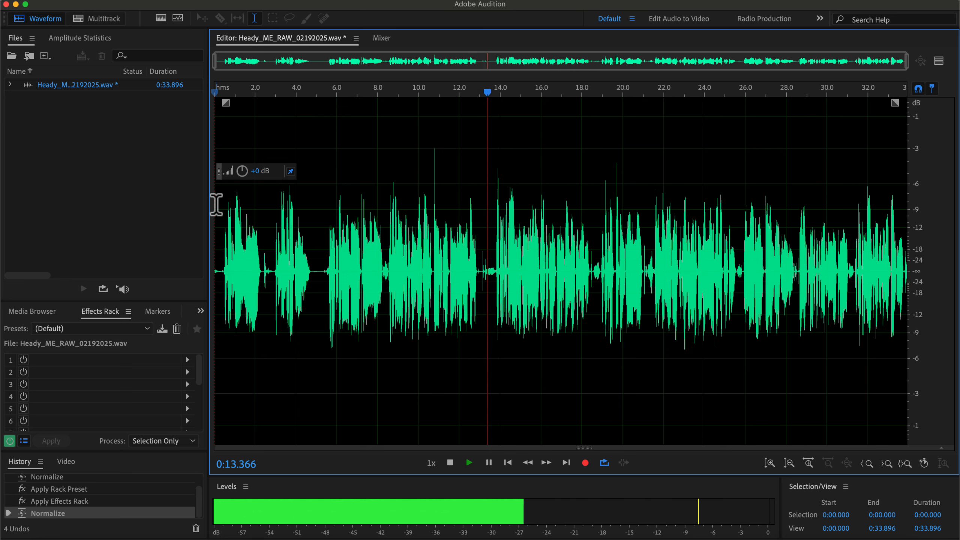
key("space")
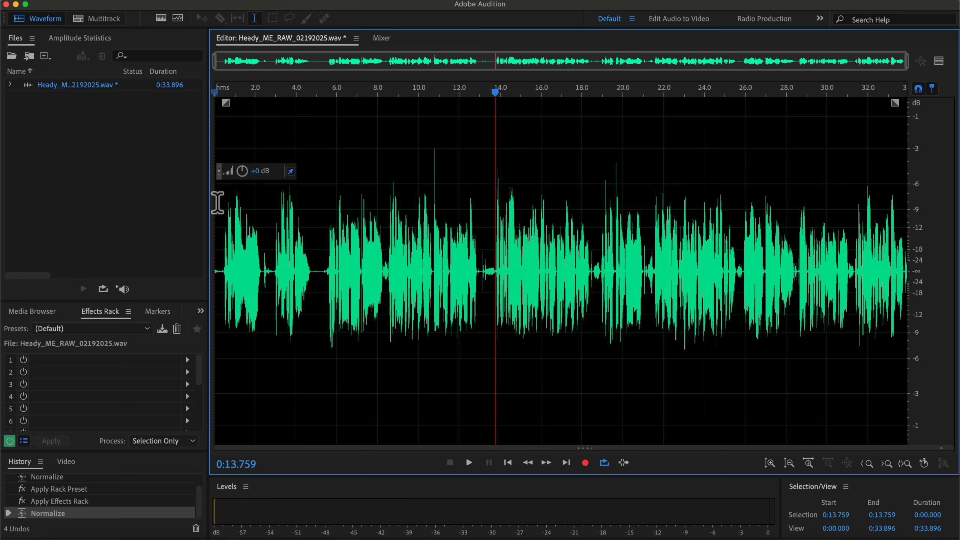
- Scan the recording's amplitude statistics to examine its peak and total RMS amplitude, then clear the waveform selection
left_click(80, 39)
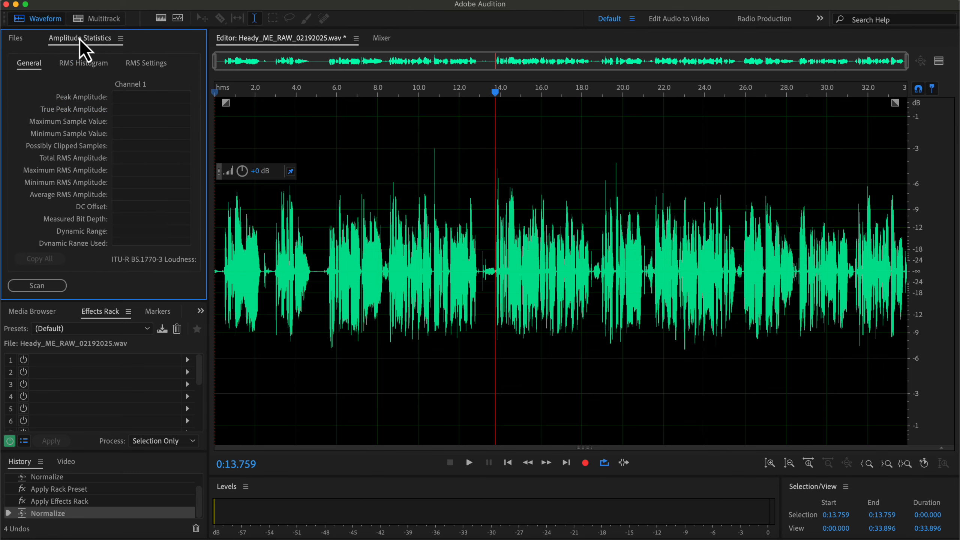
left_click(45, 287)
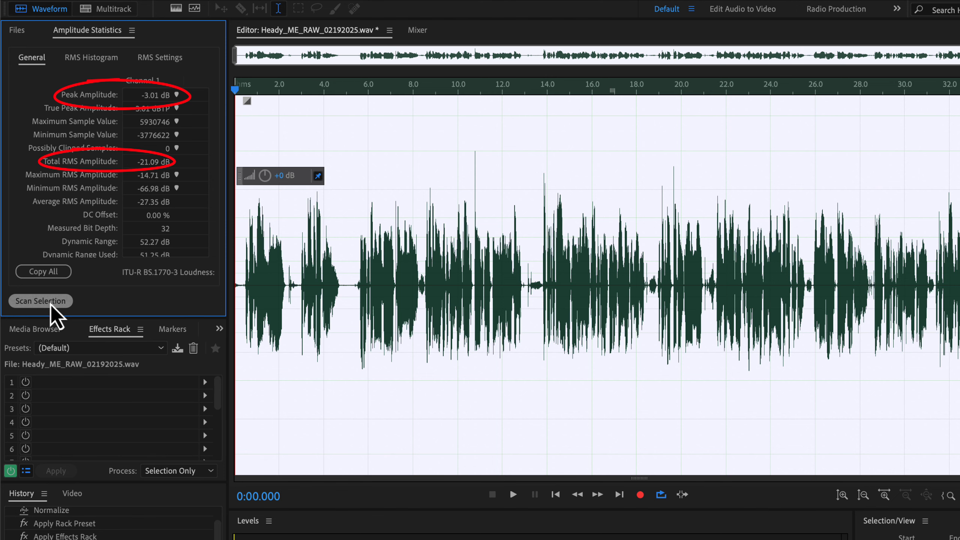
left_click(296, 284)
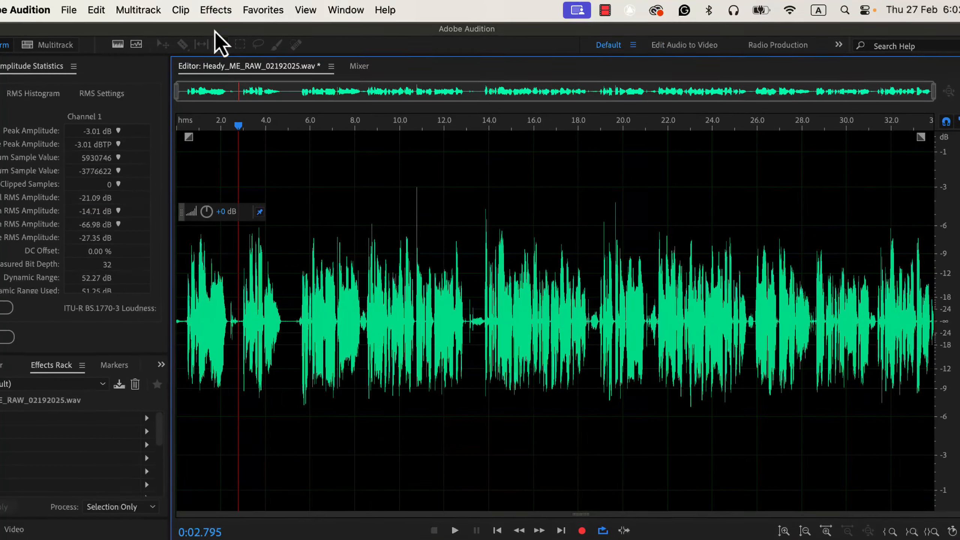
- Apply a Hard Limiter to the recording using the Default preset with a maximum amplitude of -5 dB
left_click(215, 10)
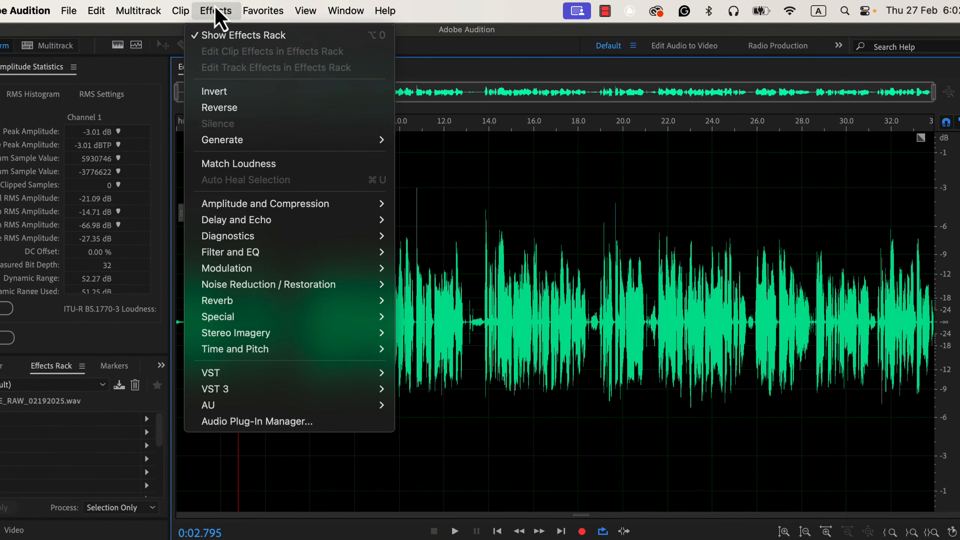
mouse_move(247, 206)
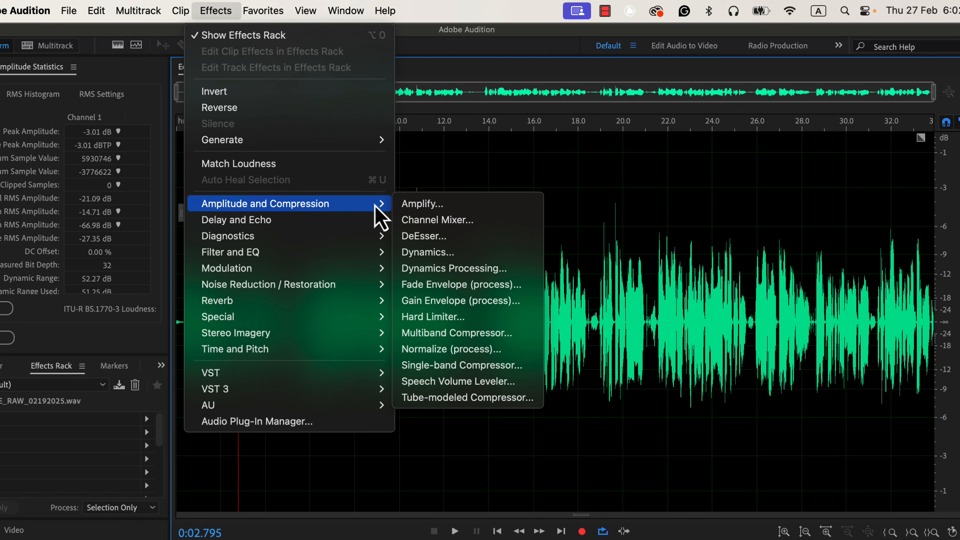
left_click(424, 317)
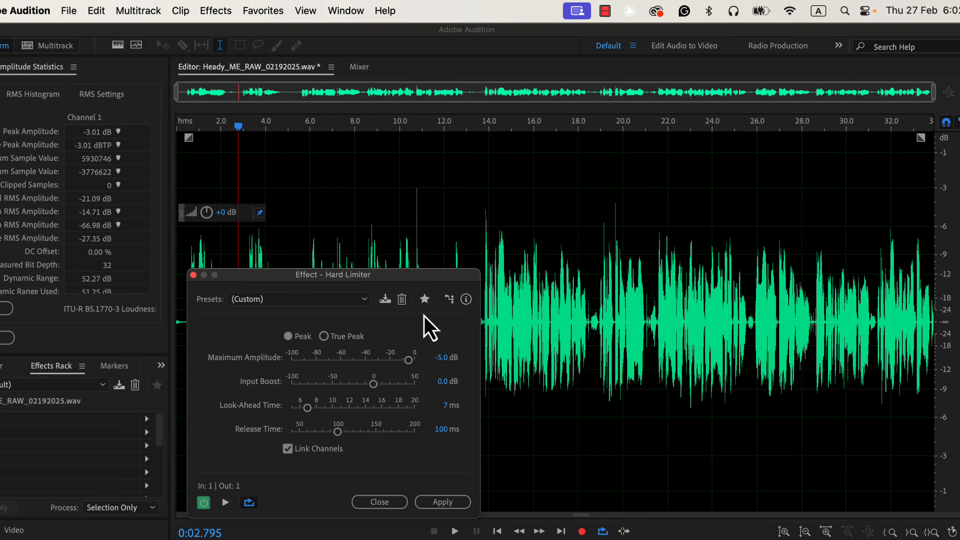
left_click(354, 302)
left_click(323, 311)
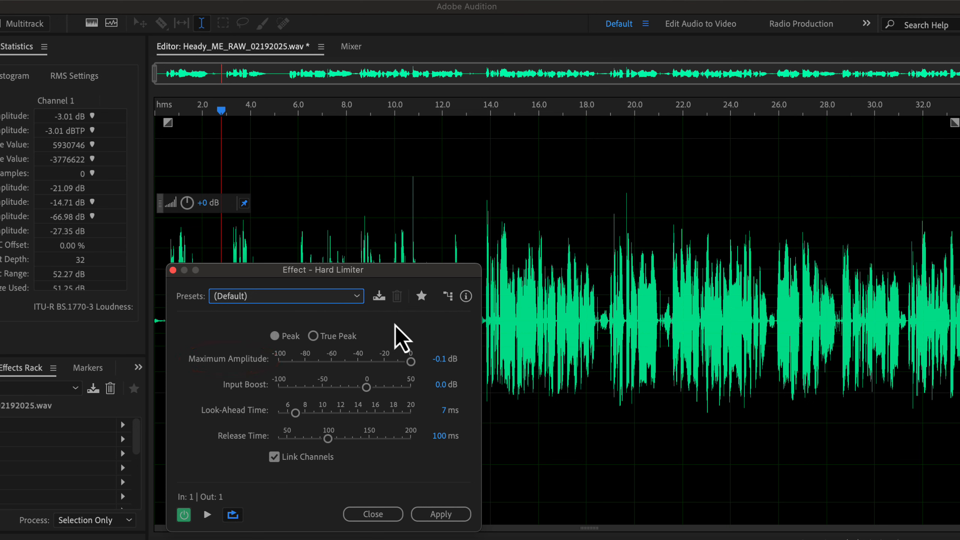
left_click(438, 359)
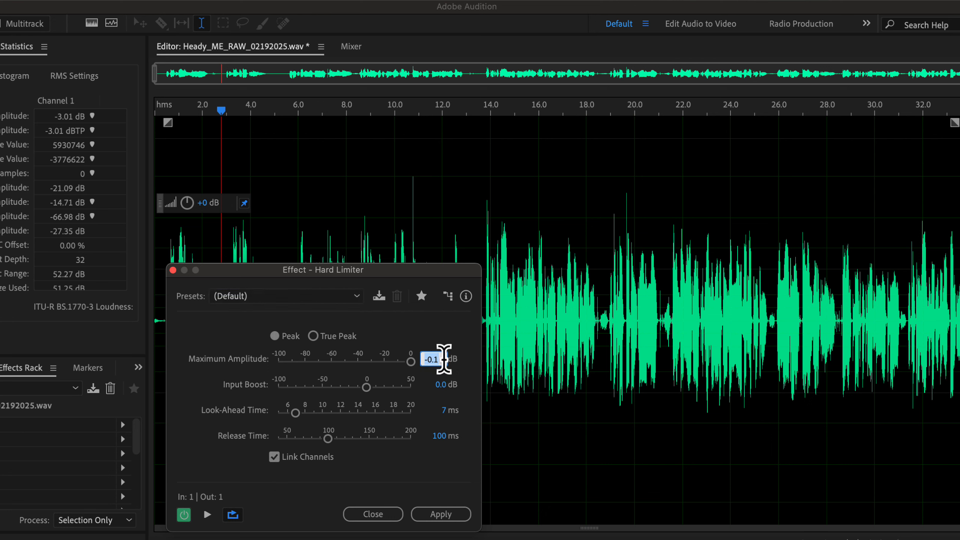
key("BackSpace")
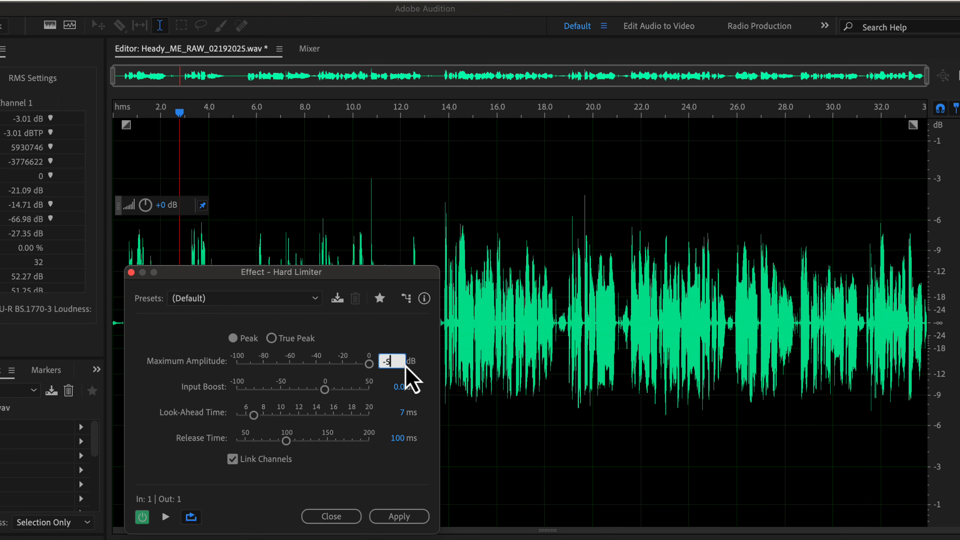
left_click(399, 515)
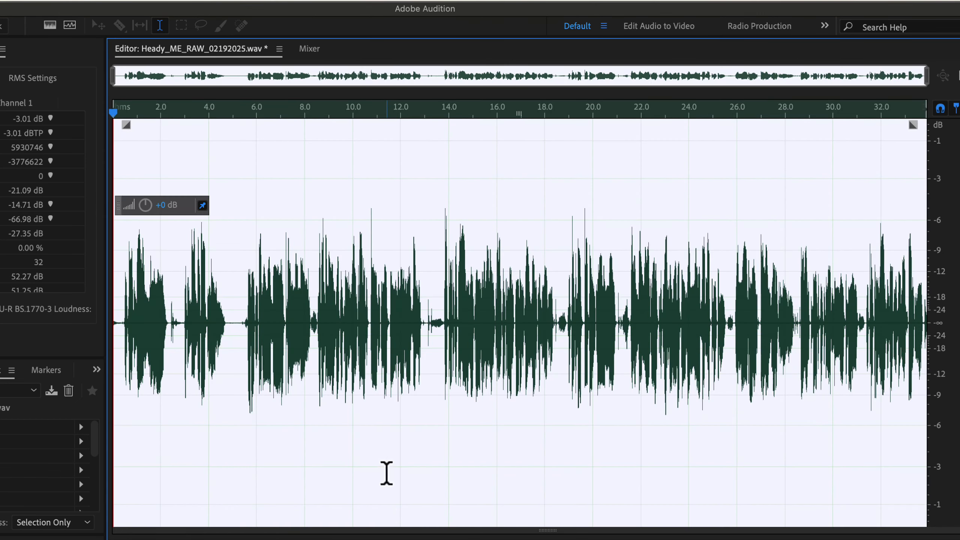
left_click(367, 426)
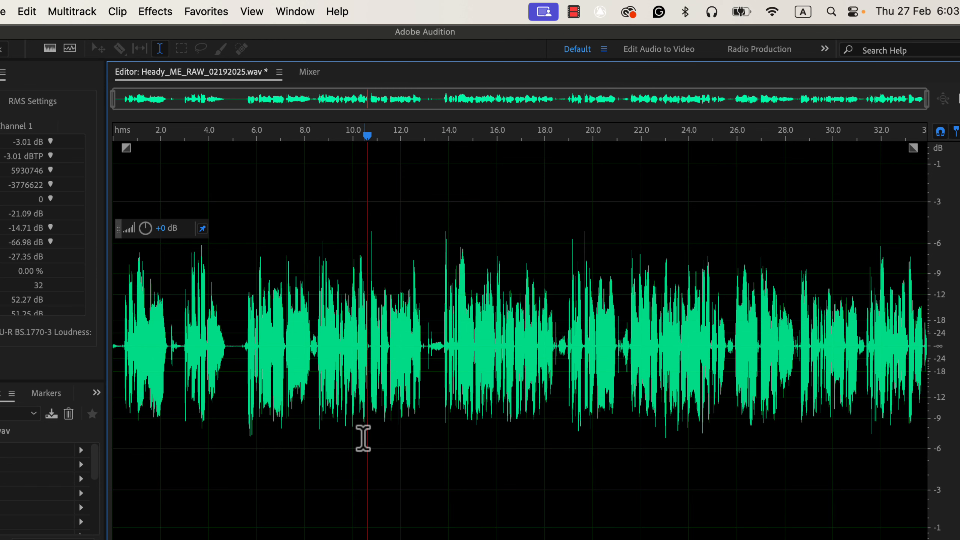
- Normalize the limited recording to -3 dB and rescan its amplitude statistics
left_click(206, 11)
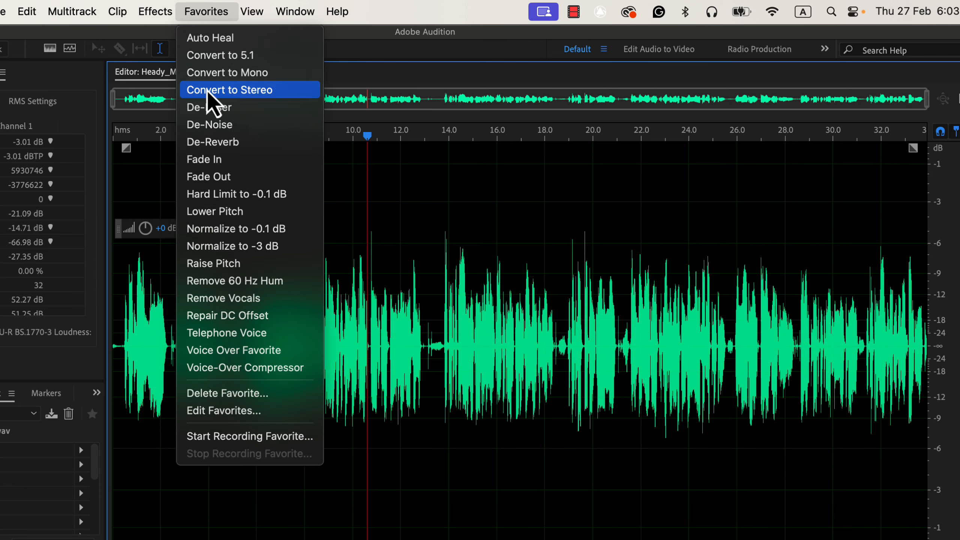
left_click(240, 246)
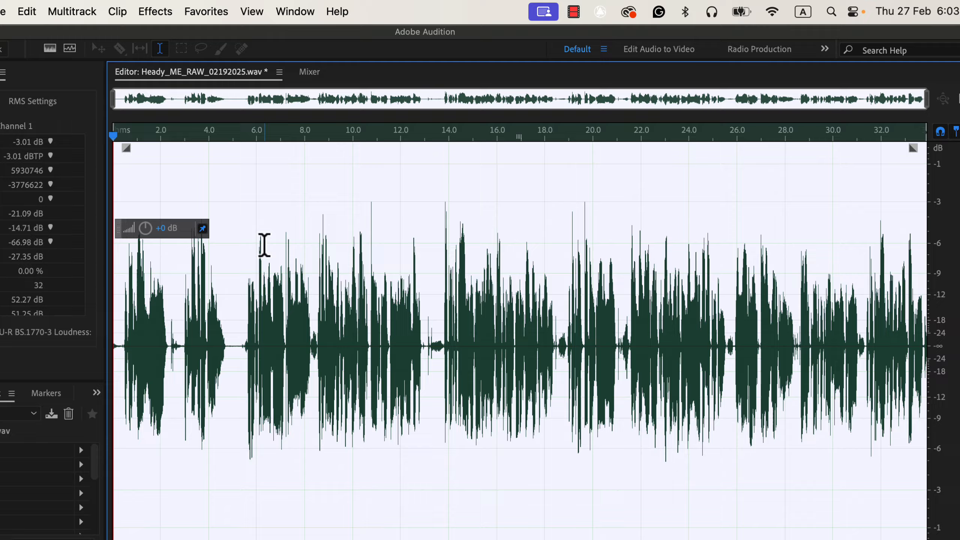
left_click(264, 244)
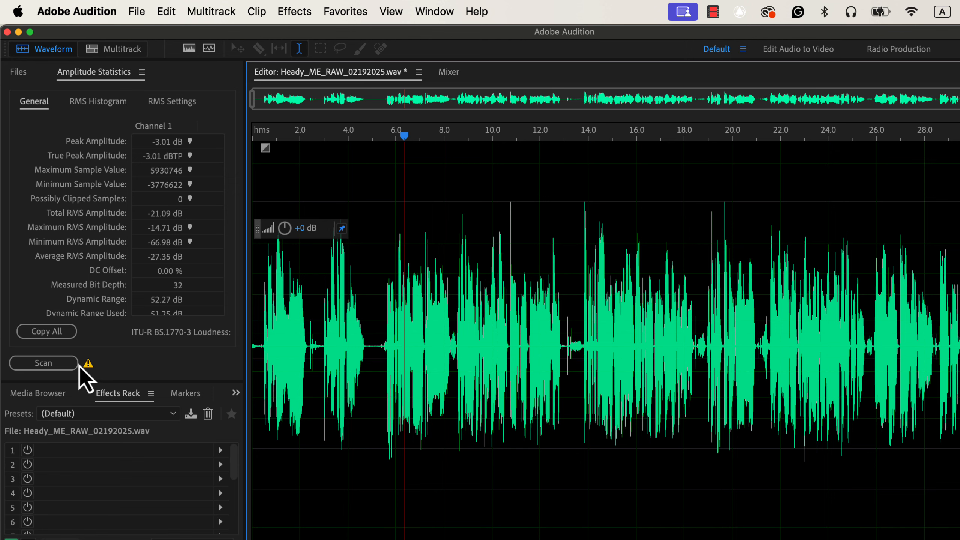
left_click(67, 364)
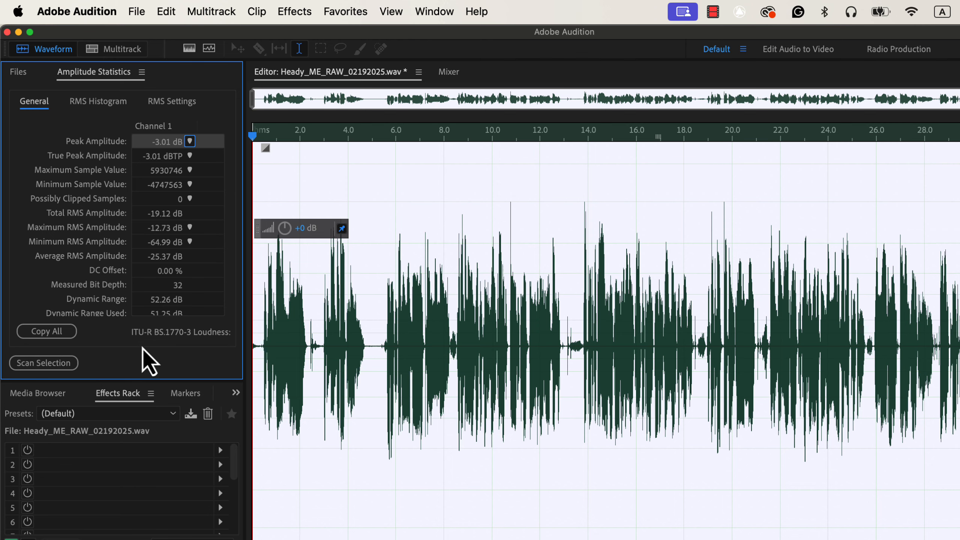
- Play the limited and normalized recording from its beginning past the 23-second mark and stop playback
left_click(261, 332)
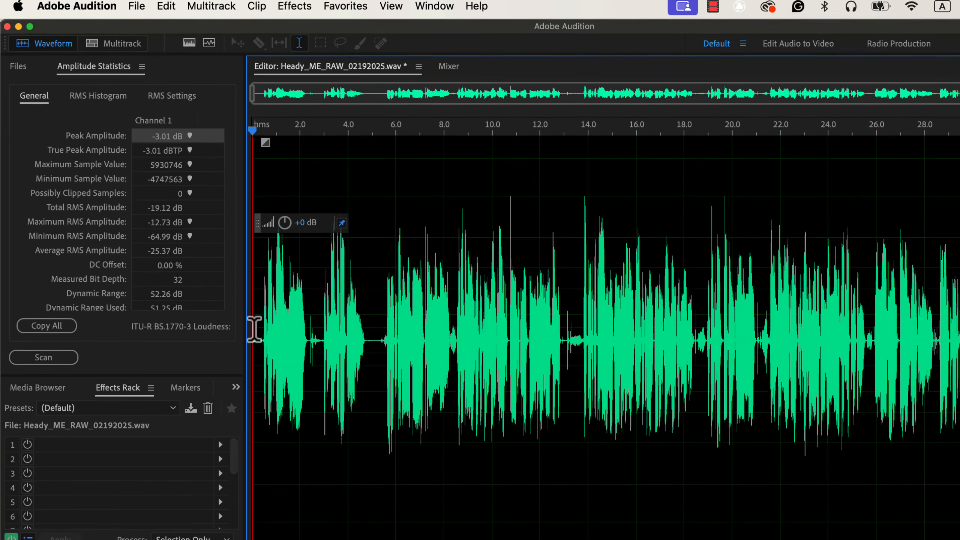
key("space")
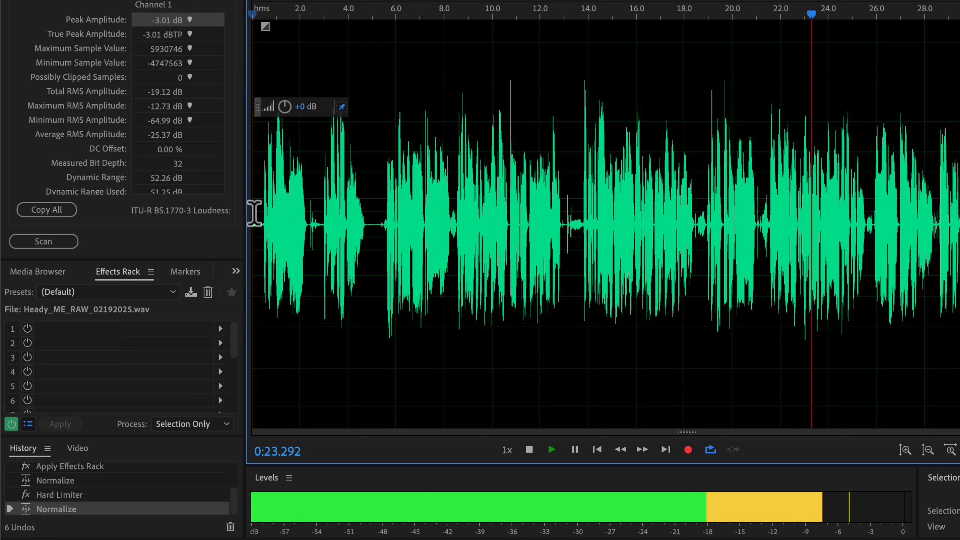
key("space")
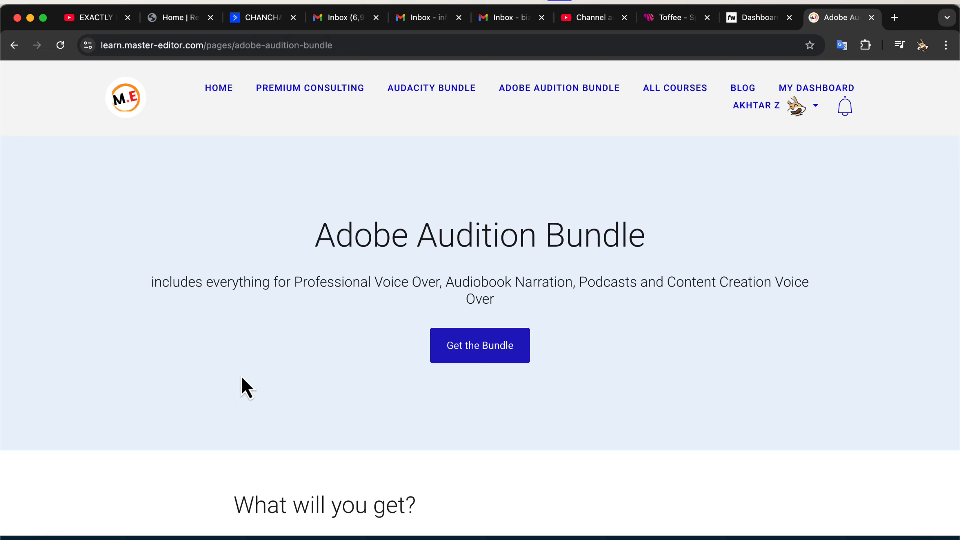
- Look through the Adobe Audition Bundle web page, from the included items to the section on getting access
scroll(241, 377, "down", 7)
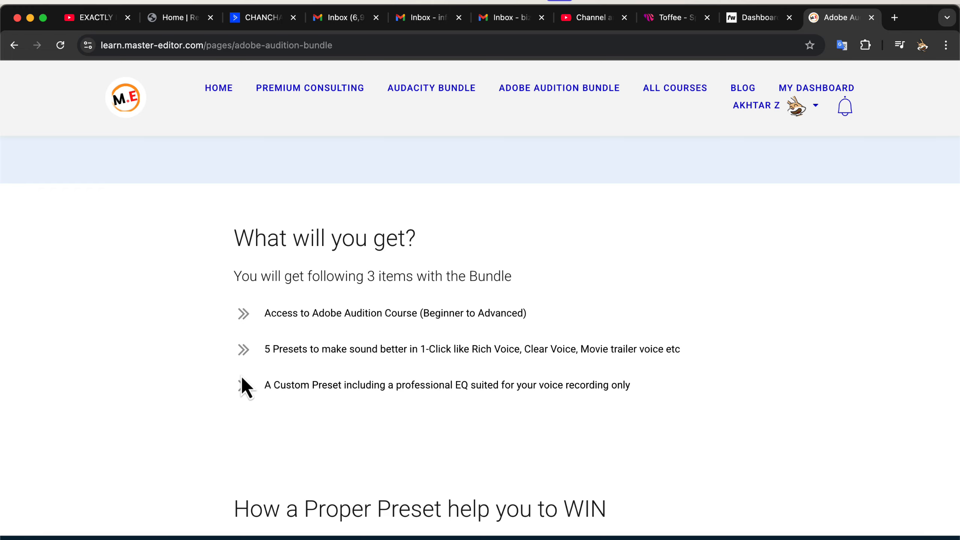
scroll(241, 377, "down", 6)
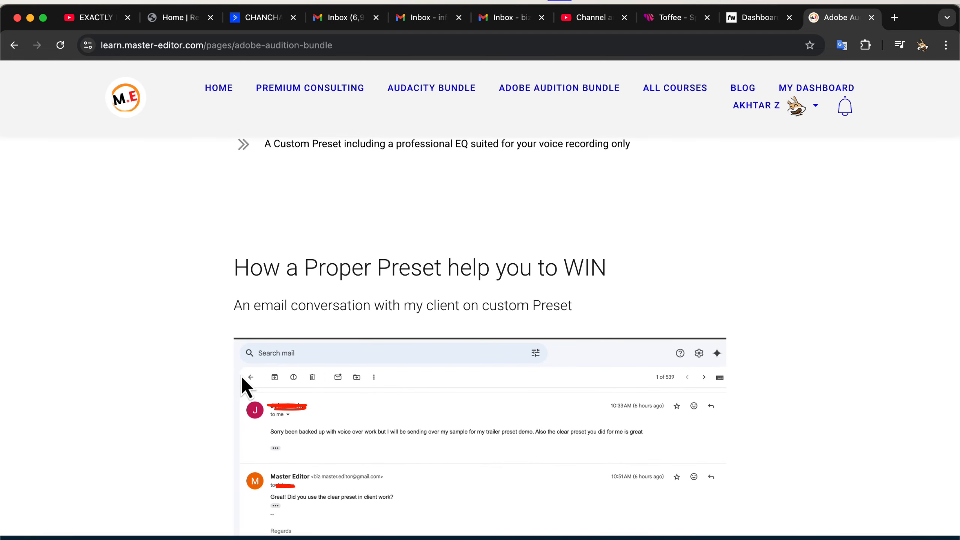
scroll(242, 375, "down", 10)
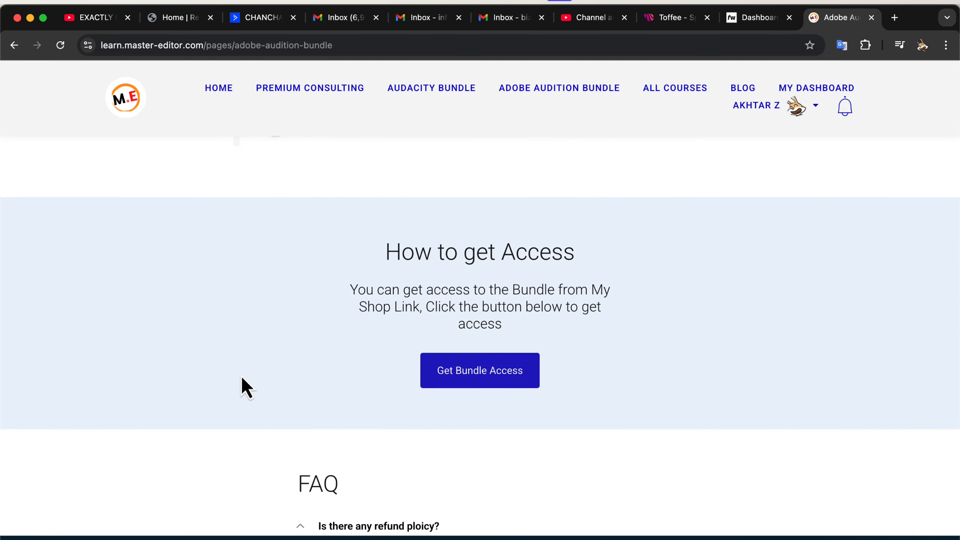
- Open the shop page for getting access to the Adobe Audition Bundle and read through its product description
left_click(444, 381)
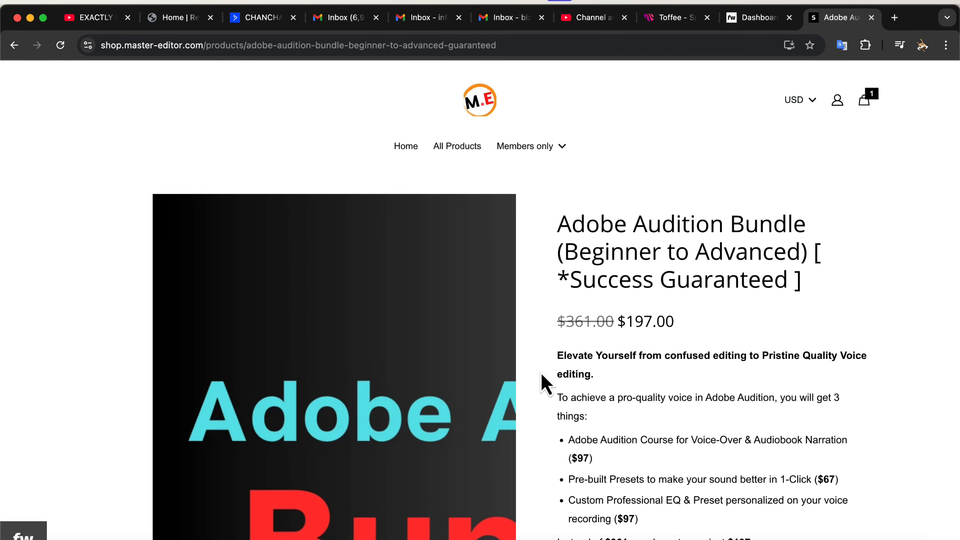
scroll(541, 372, "down", 5)
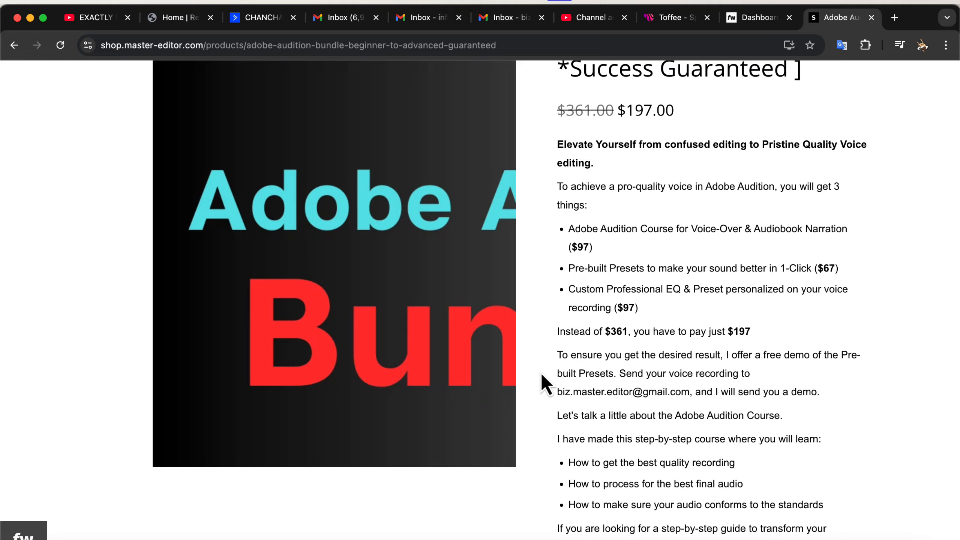
scroll(541, 372, "down", 6)
scroll(541, 374, "down", 4)
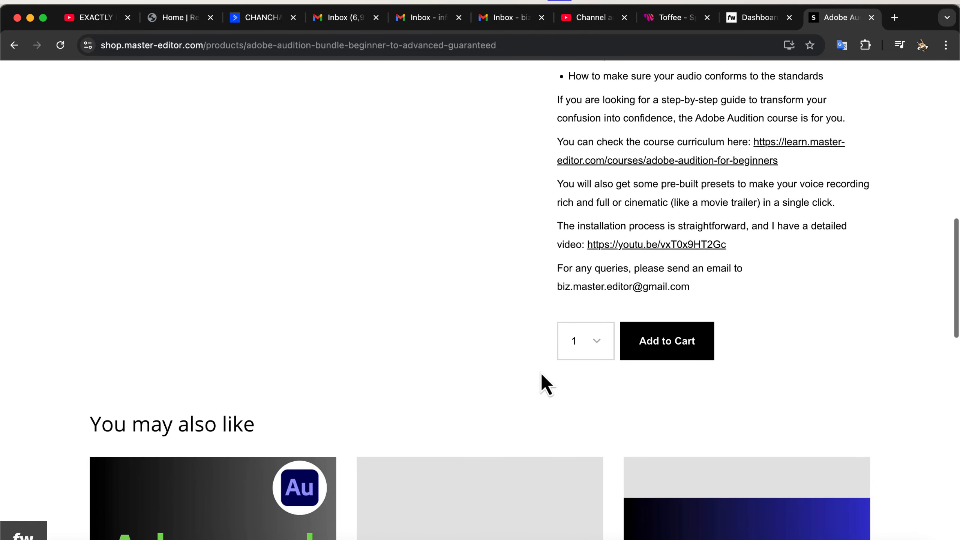
- Add one Adobe Audition Bundle to the cart and proceed to checkout to review the billing and payment sections
left_click(666, 346)
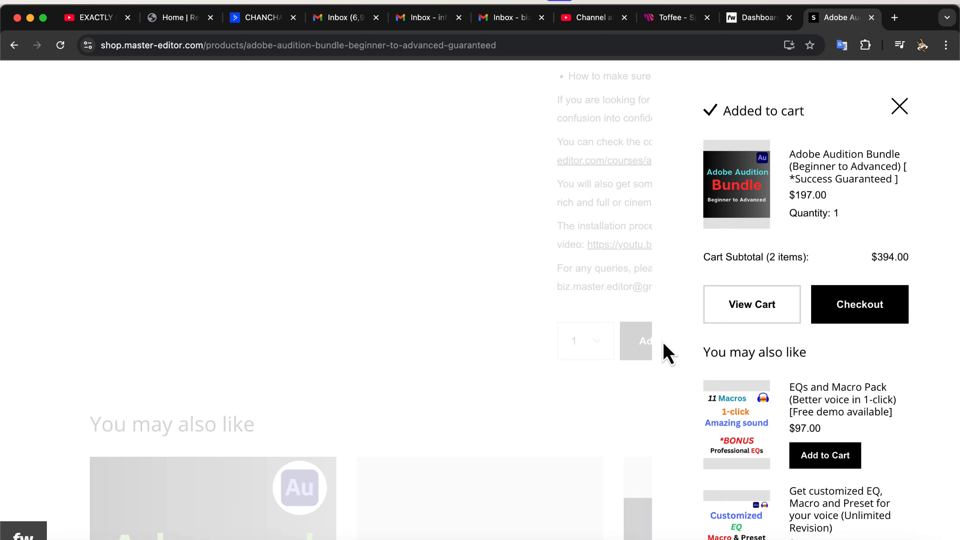
left_click(848, 306)
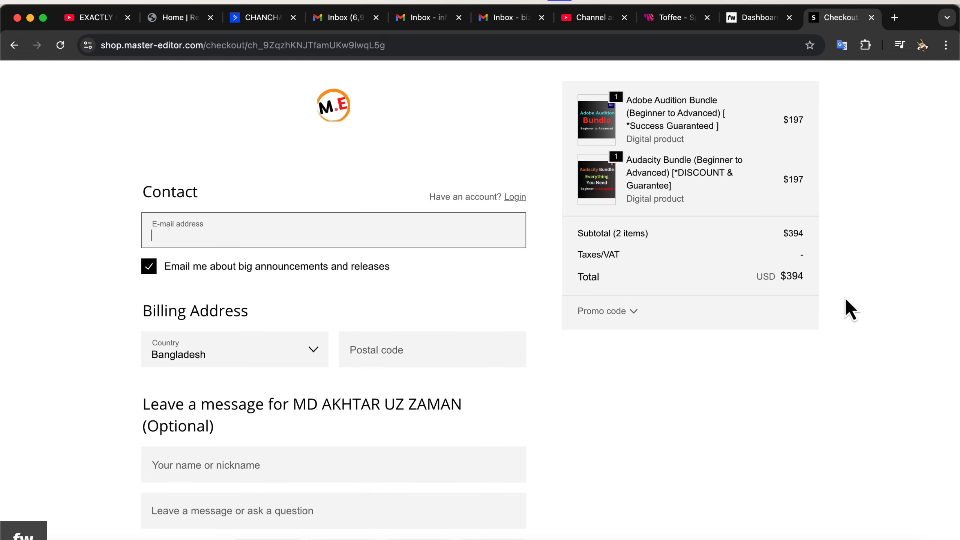
scroll(577, 410, "down", 10)
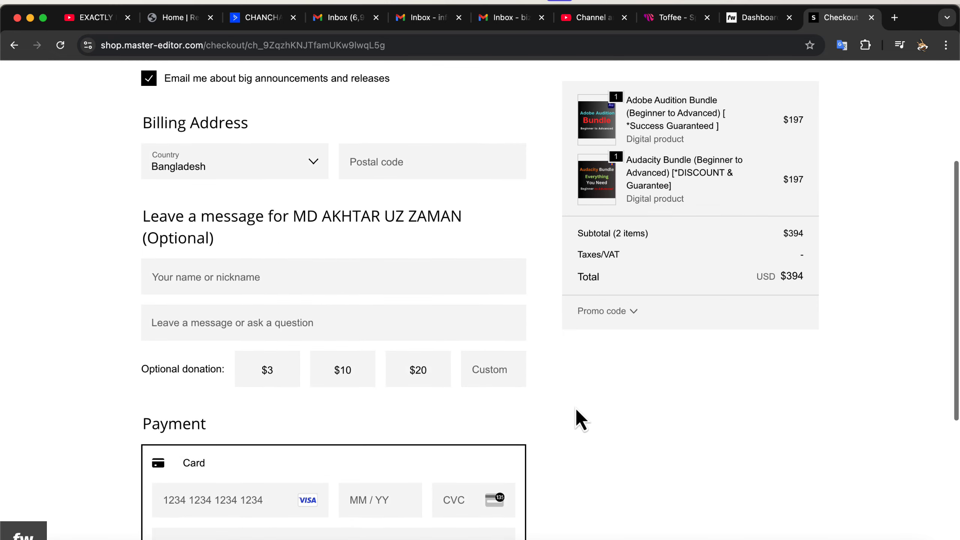